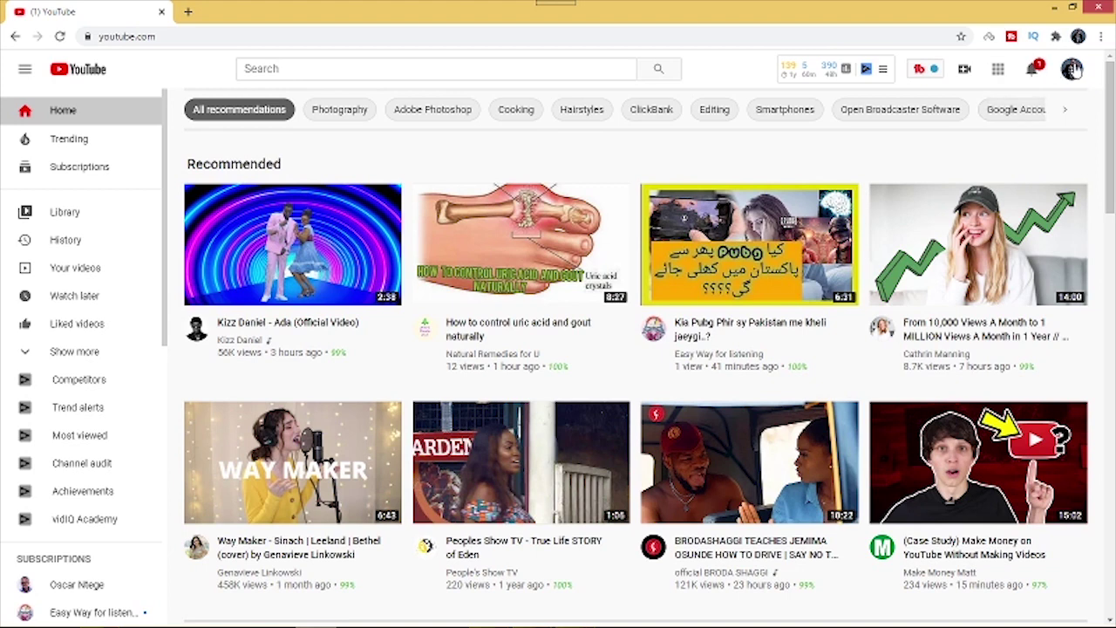
Step: Go to YouTube Studio from the account menu and bring up its Settings
left_click(1072, 72)
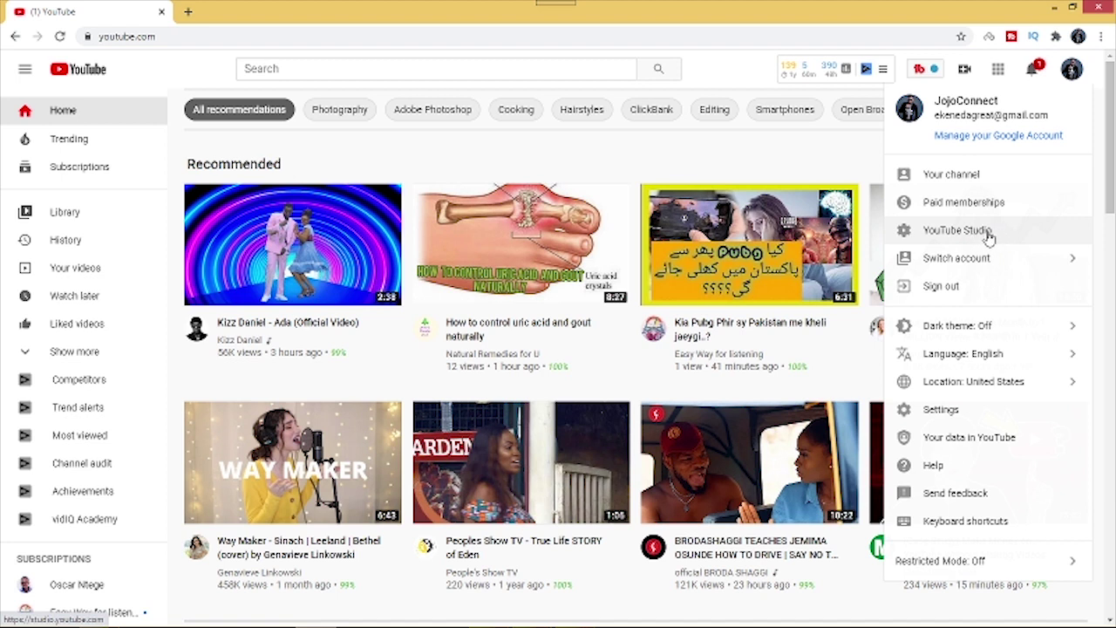
left_click(978, 233)
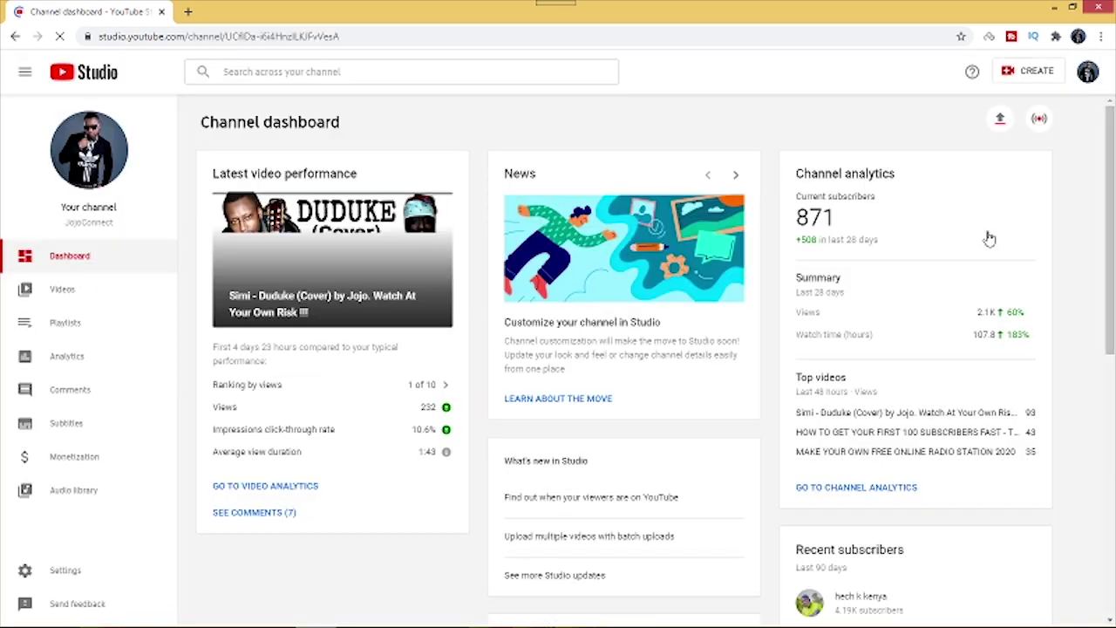
left_click(75, 576)
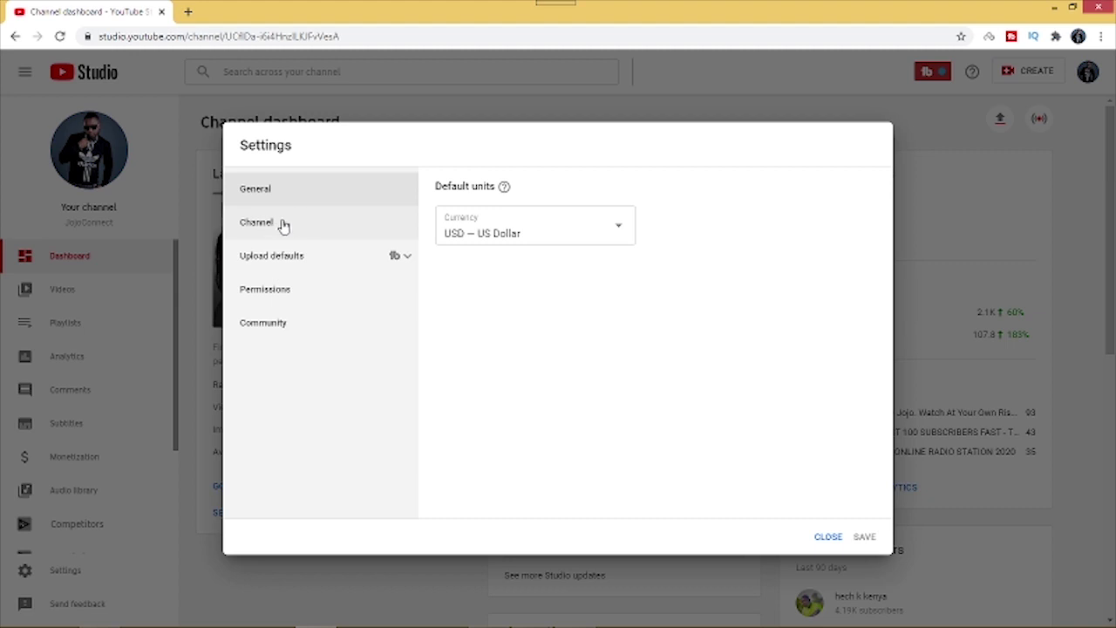
Step: Review the Channel basic info keywords: jojoconnect, youtube tips, how to videos, make money online
left_click(284, 226)
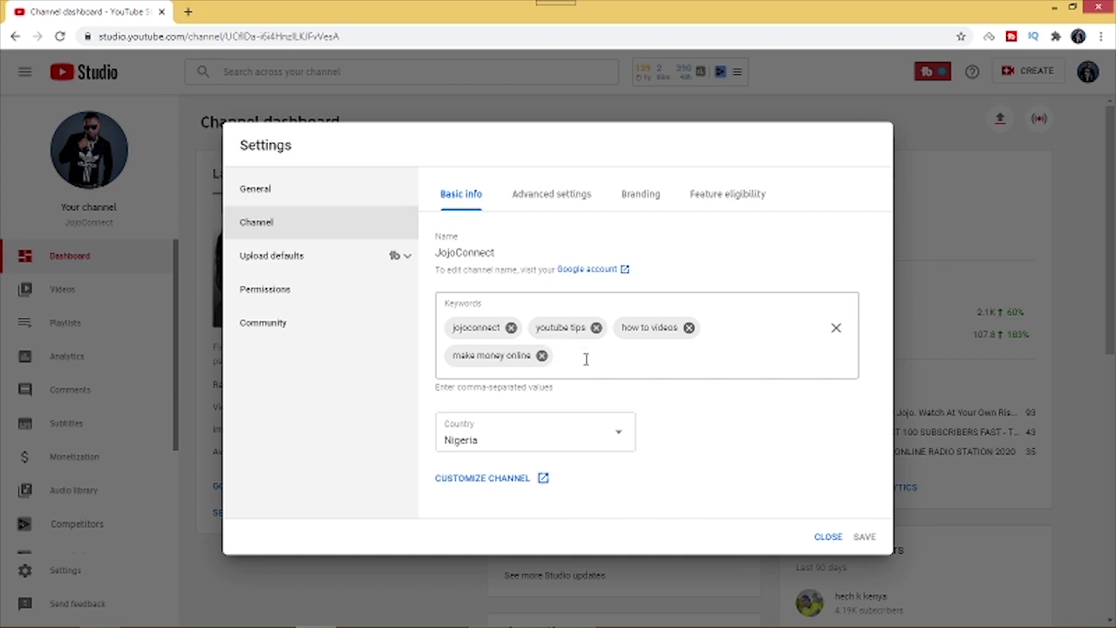
left_click(586, 359)
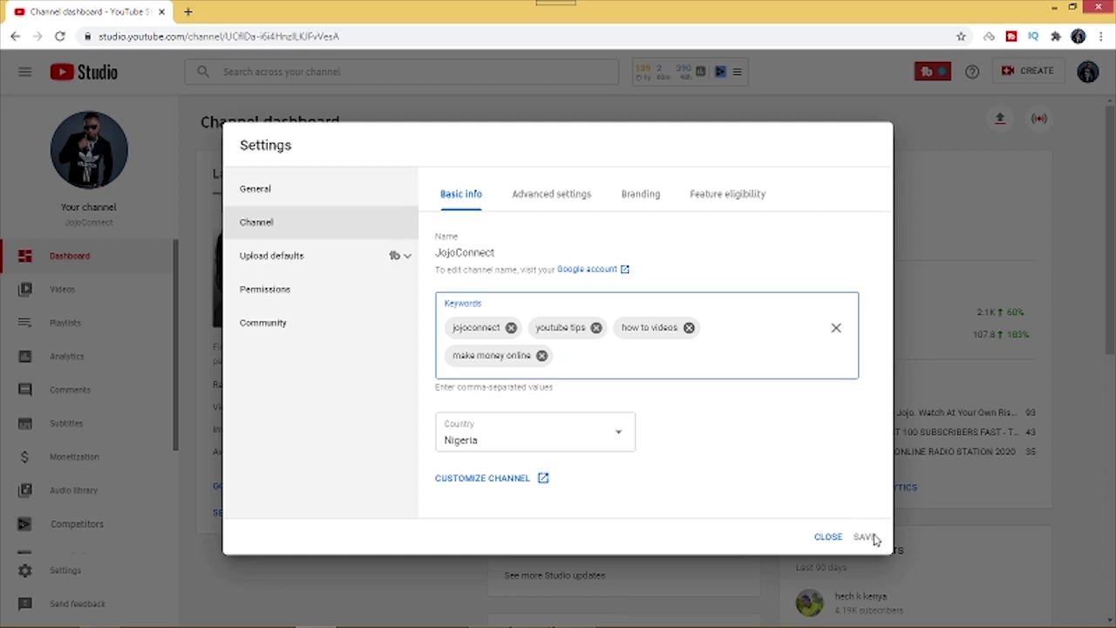
left_click(551, 194)
left_click(462, 196)
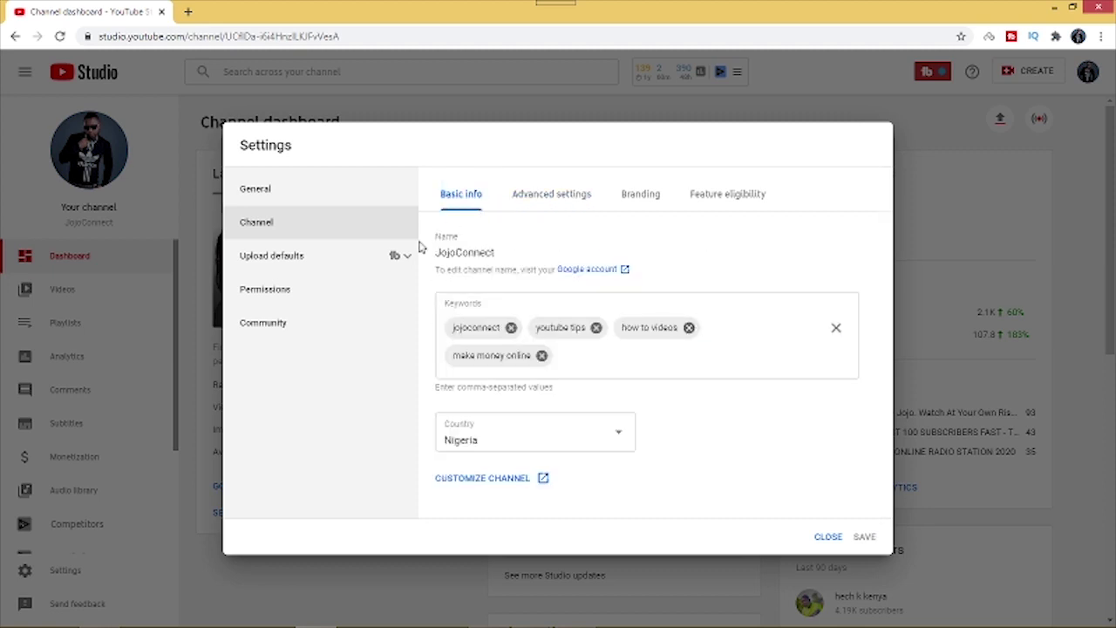
Step: Go to Upload defaults and scroll past Description and Visibility to the Tags field
left_click(303, 257)
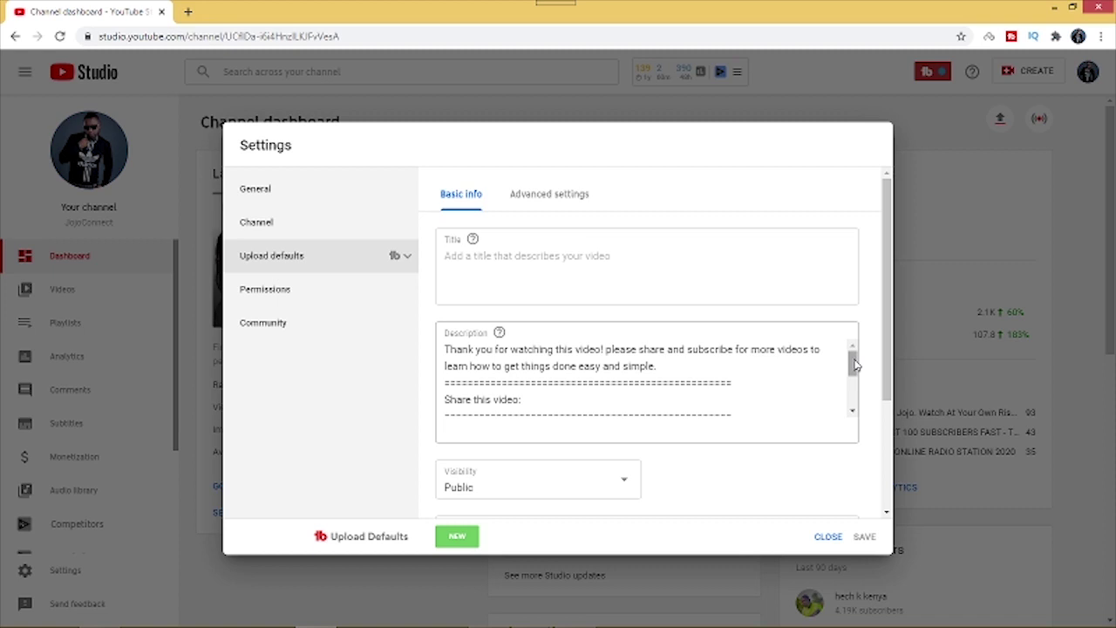
left_click_drag(854, 366, 853, 395)
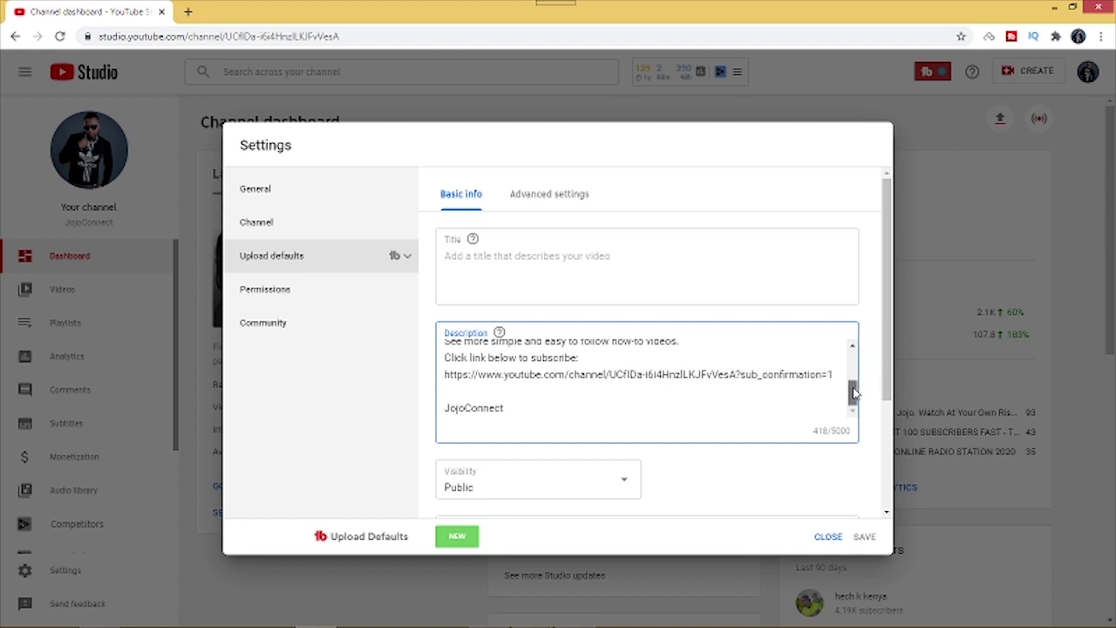
left_click_drag(855, 393, 854, 373)
scroll(890, 384, "down", 3)
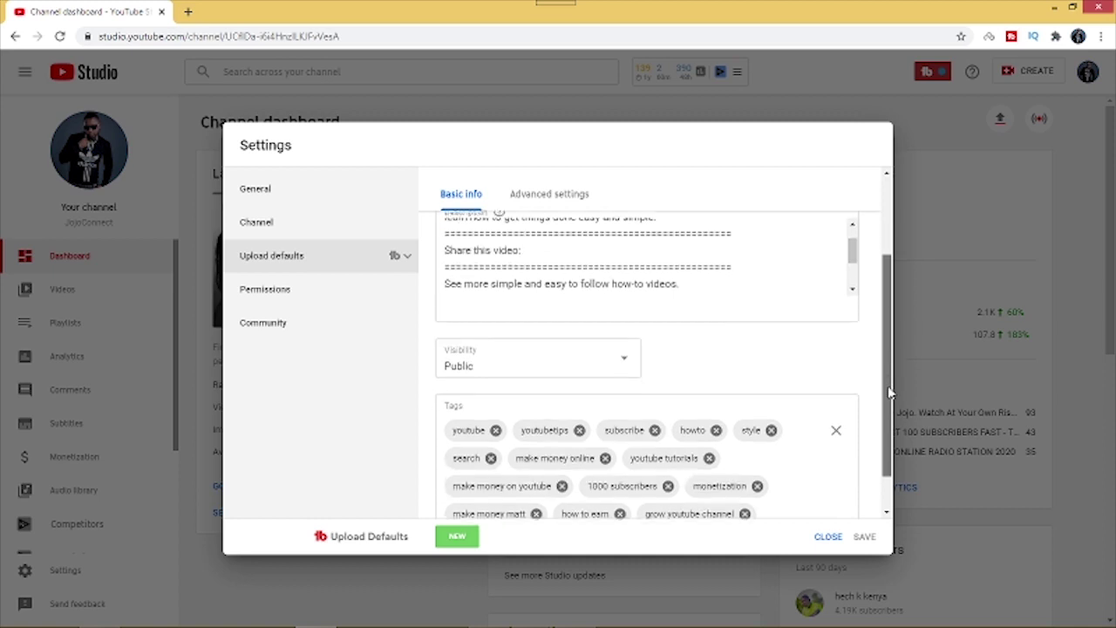
scroll(889, 395, "down", 1)
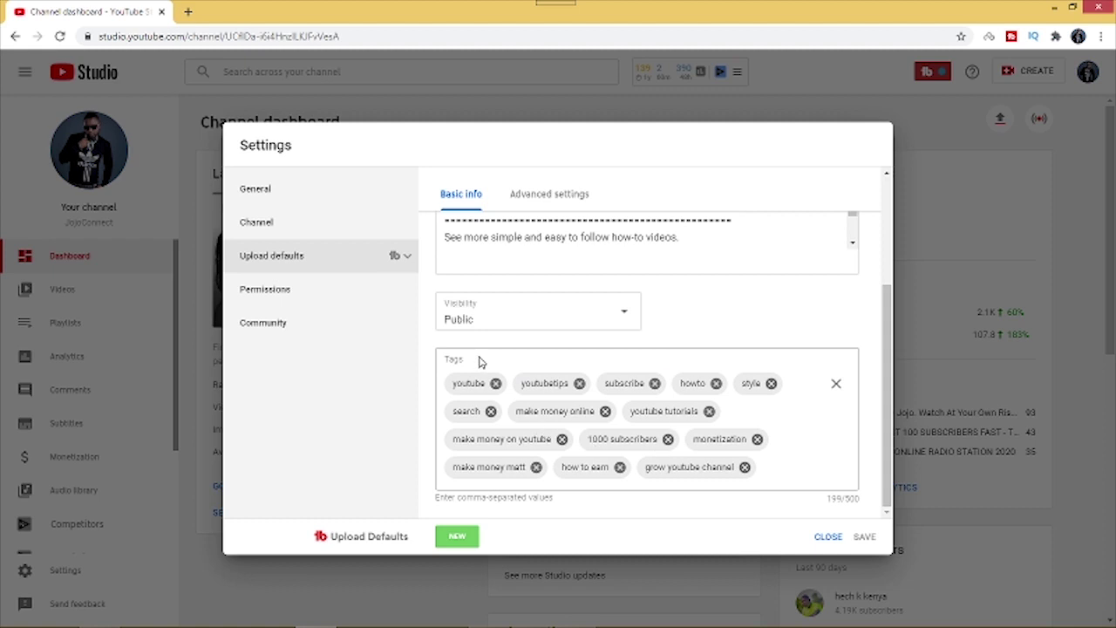
left_click(782, 468)
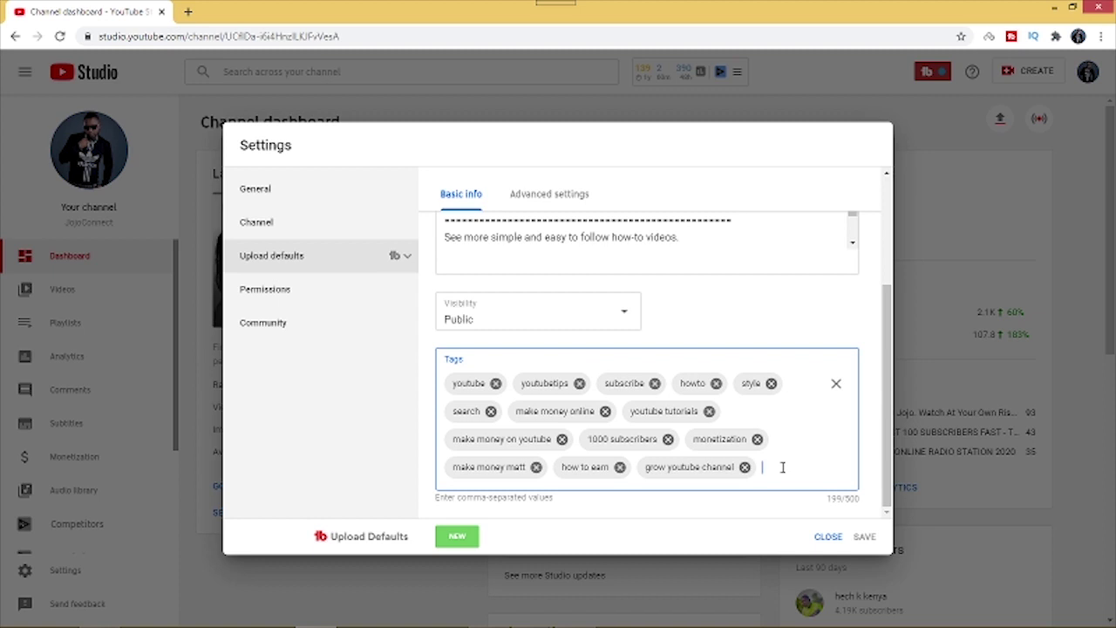
Step: Add 'jojoconnect' as a default upload tag and save the settings
type("jojo")
type("con")
type("nect")
key("Return")
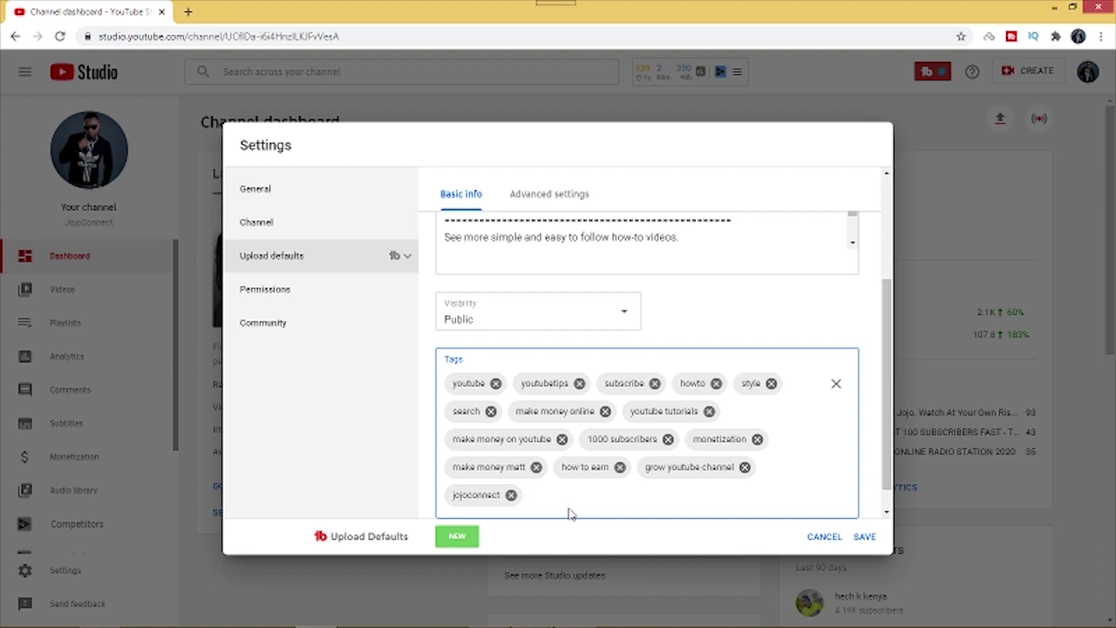
left_click(866, 537)
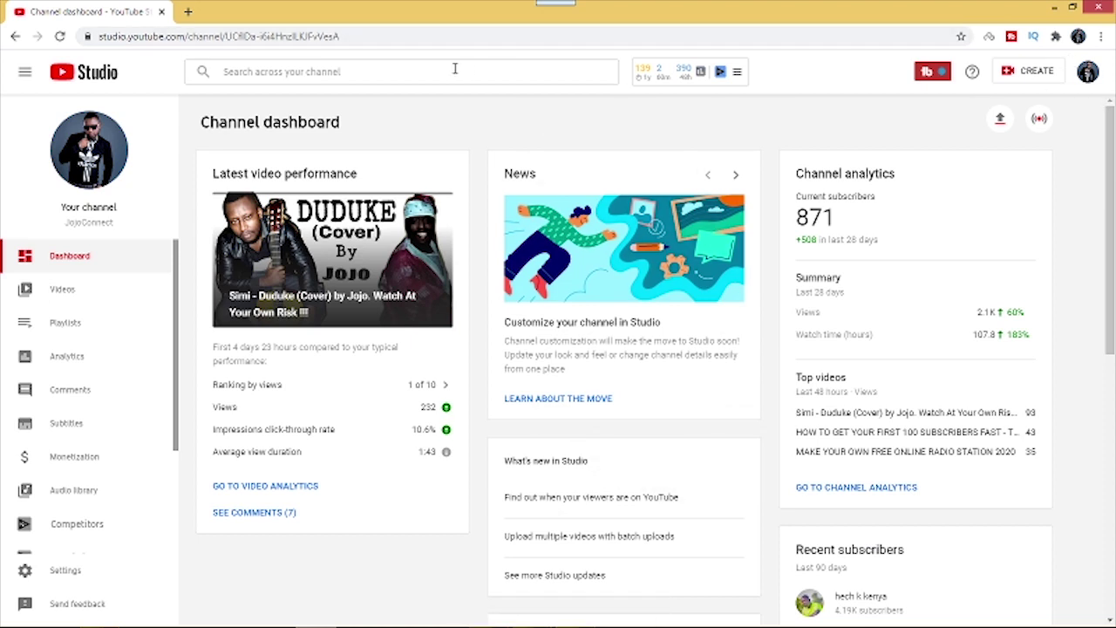
Step: Go to the public JojoConnect channel page via Your channel in the account menu
left_click(1091, 80)
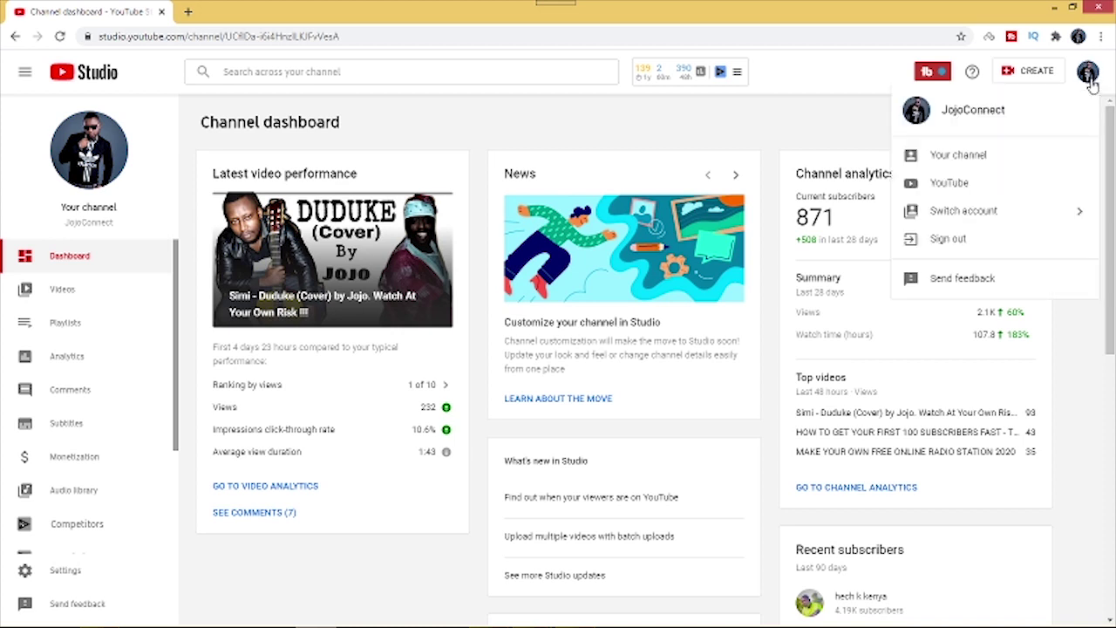
left_click(980, 164)
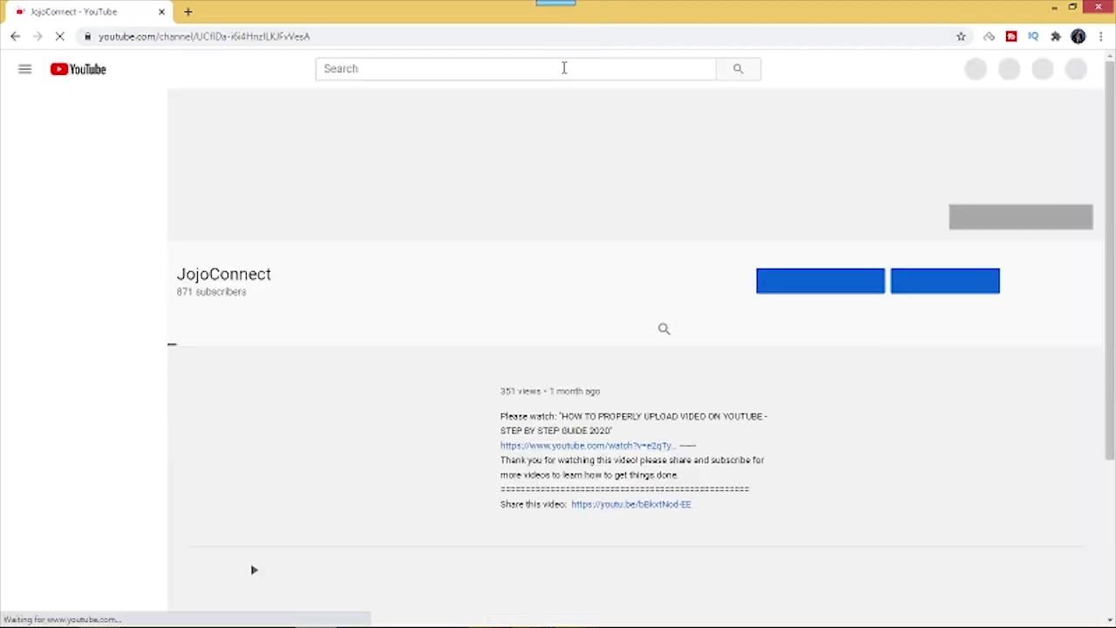
left_click(564, 68)
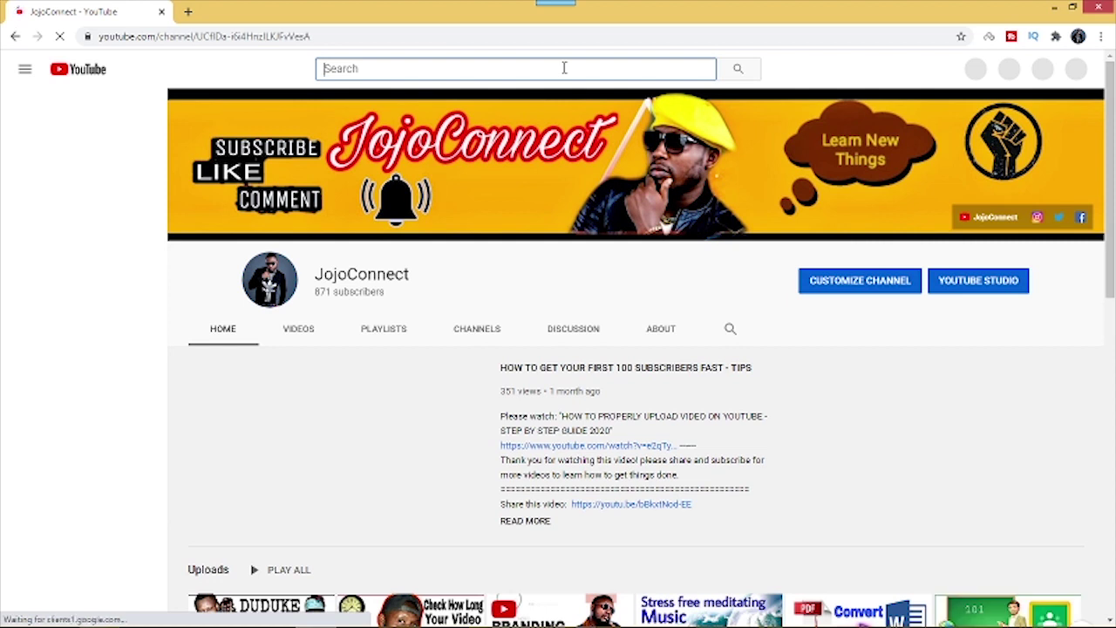
Step: Search YouTube for 'jojoconnect'
type("jojo")
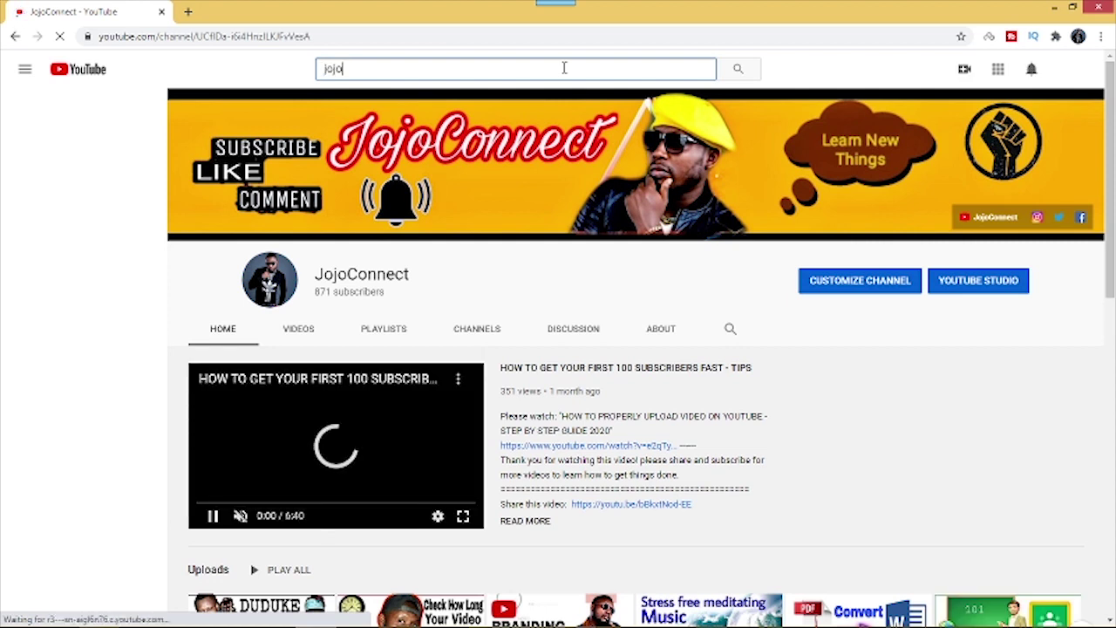
type("con")
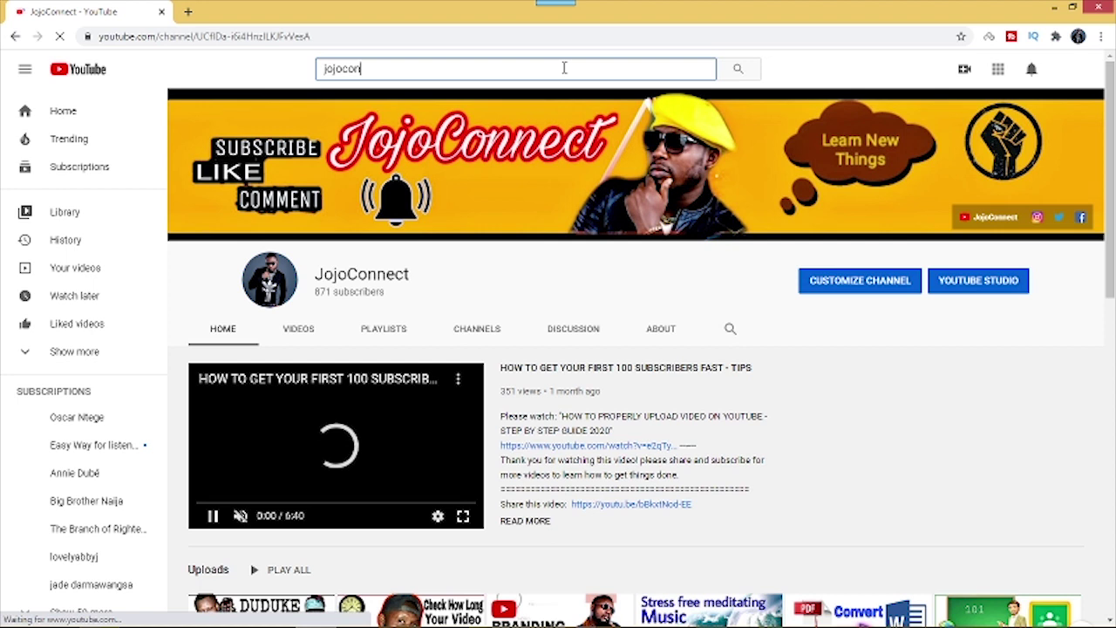
type("nect")
left_click(740, 70)
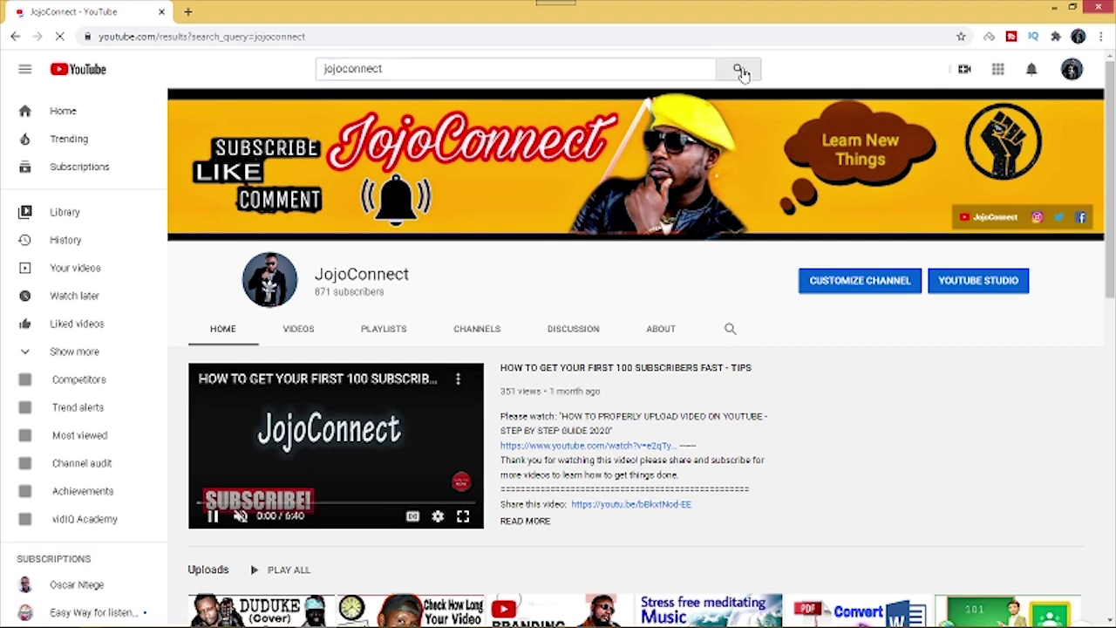